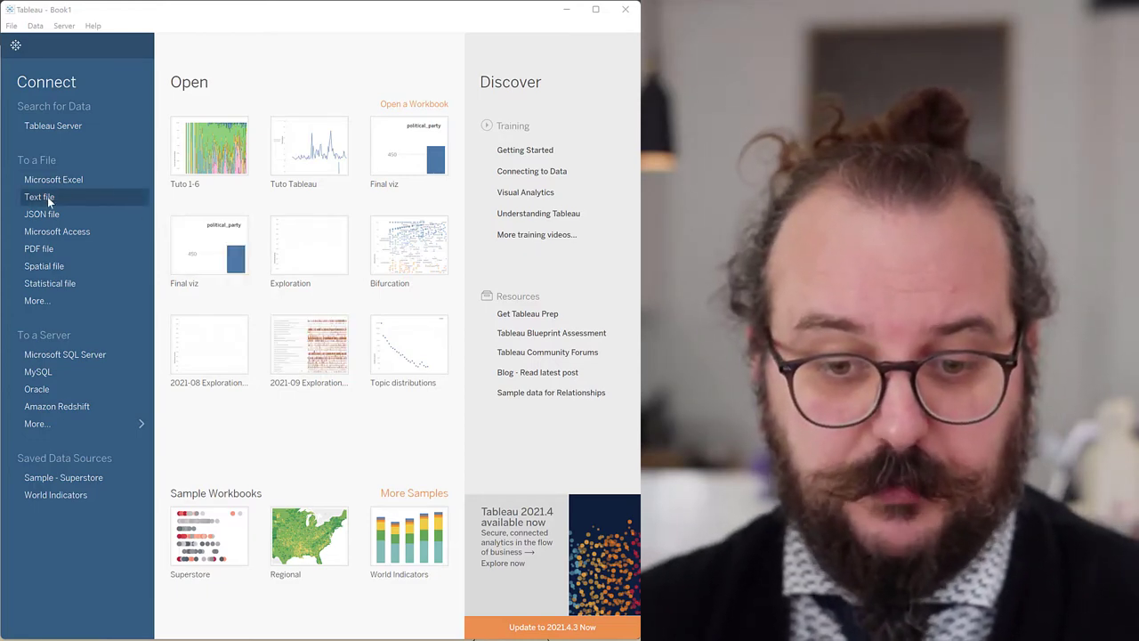
Step: Open pageviews-20150701-20220206.csv from Downloads as the data source
click(50, 198)
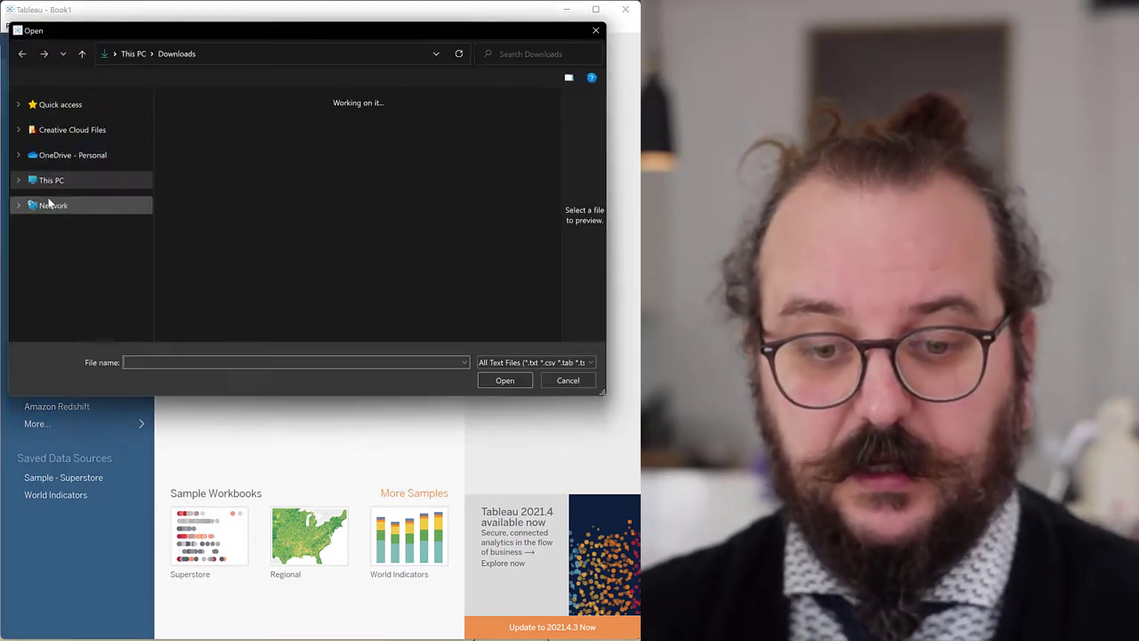
double_click(187, 150)
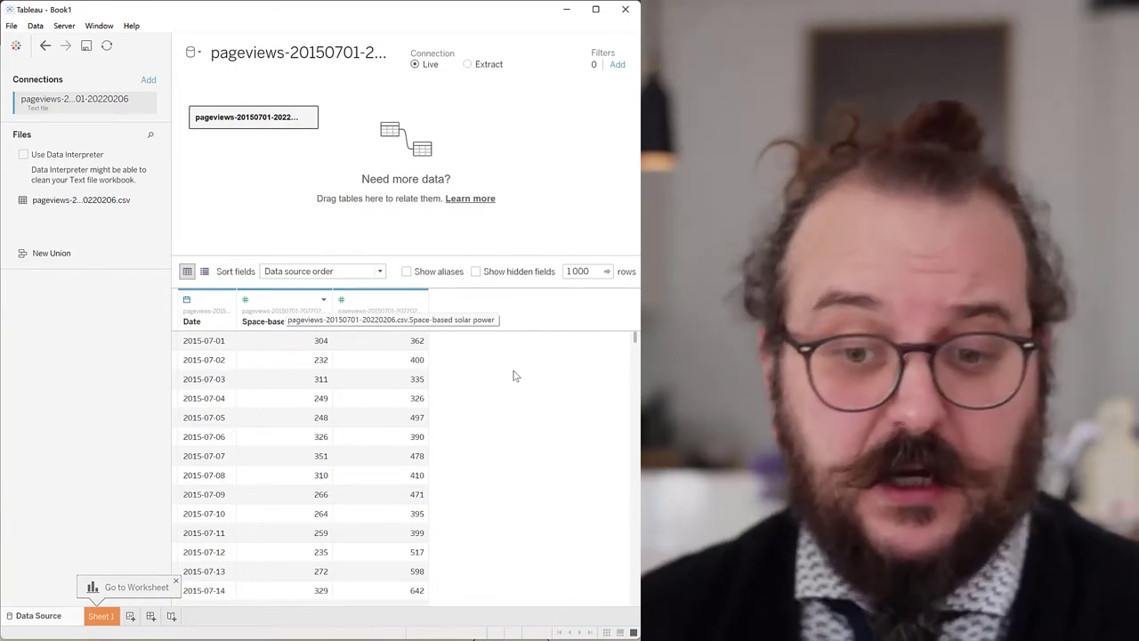
click(307, 119)
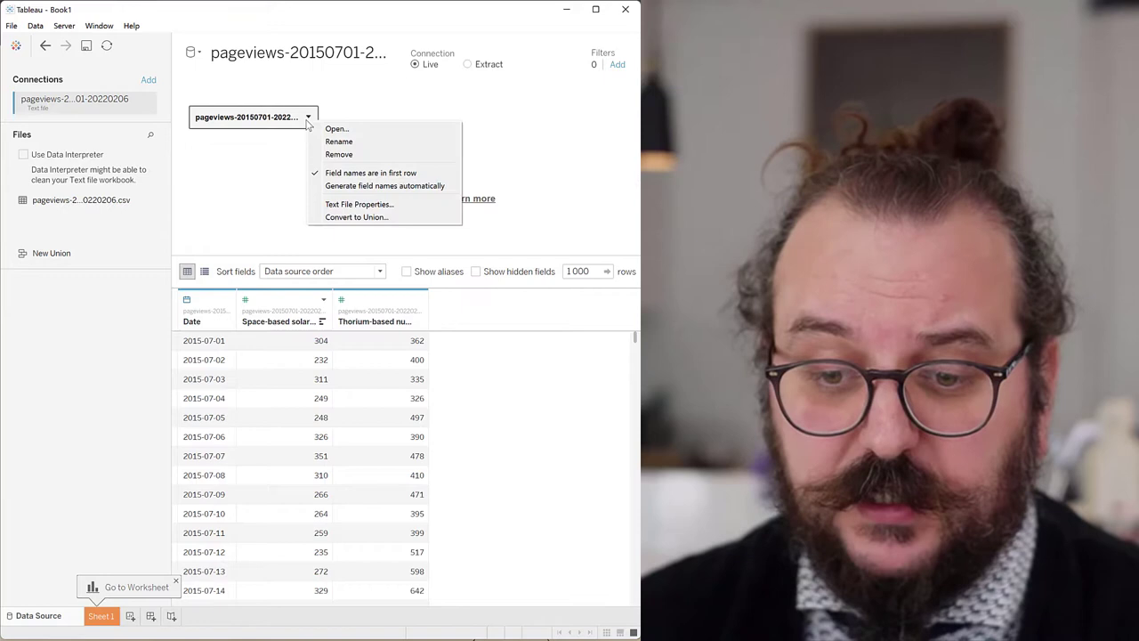
click(379, 207)
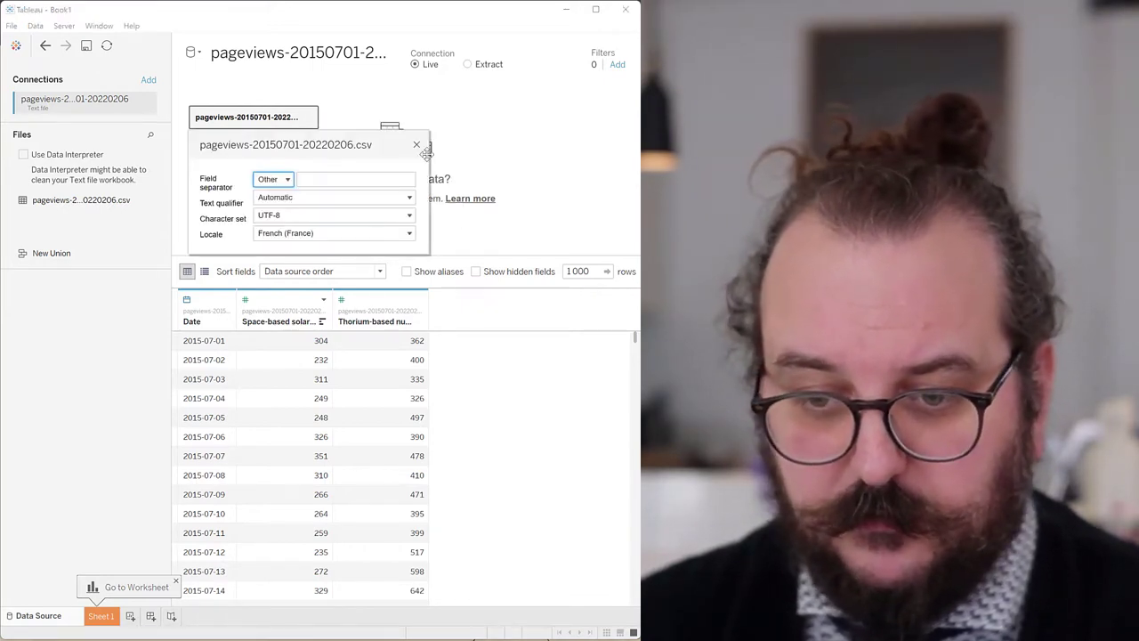
click(417, 144)
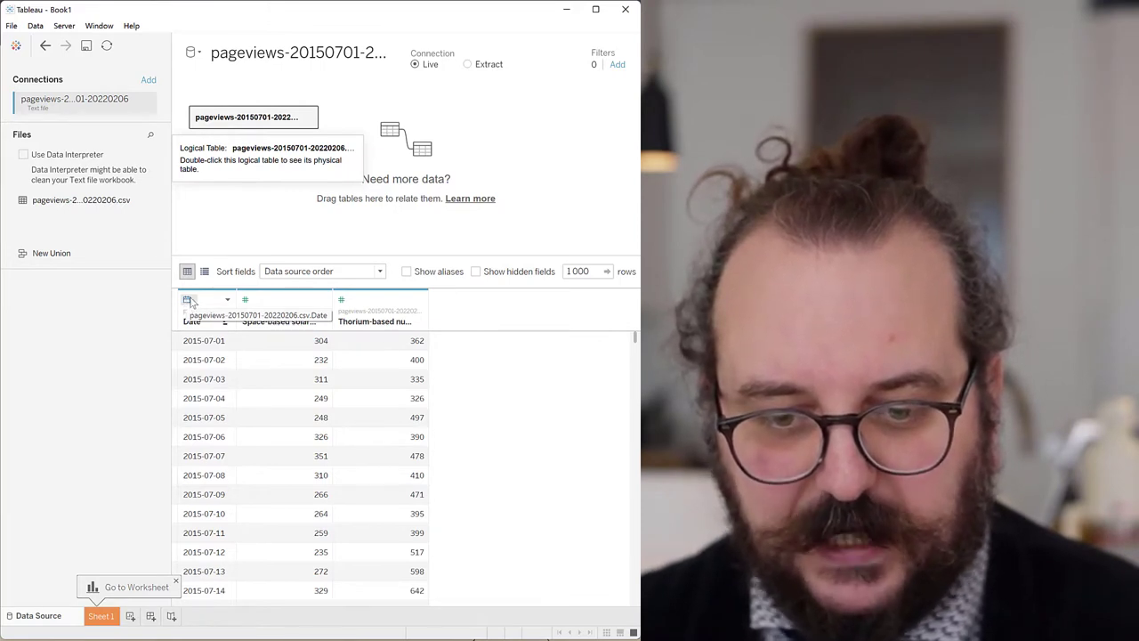
click(190, 302)
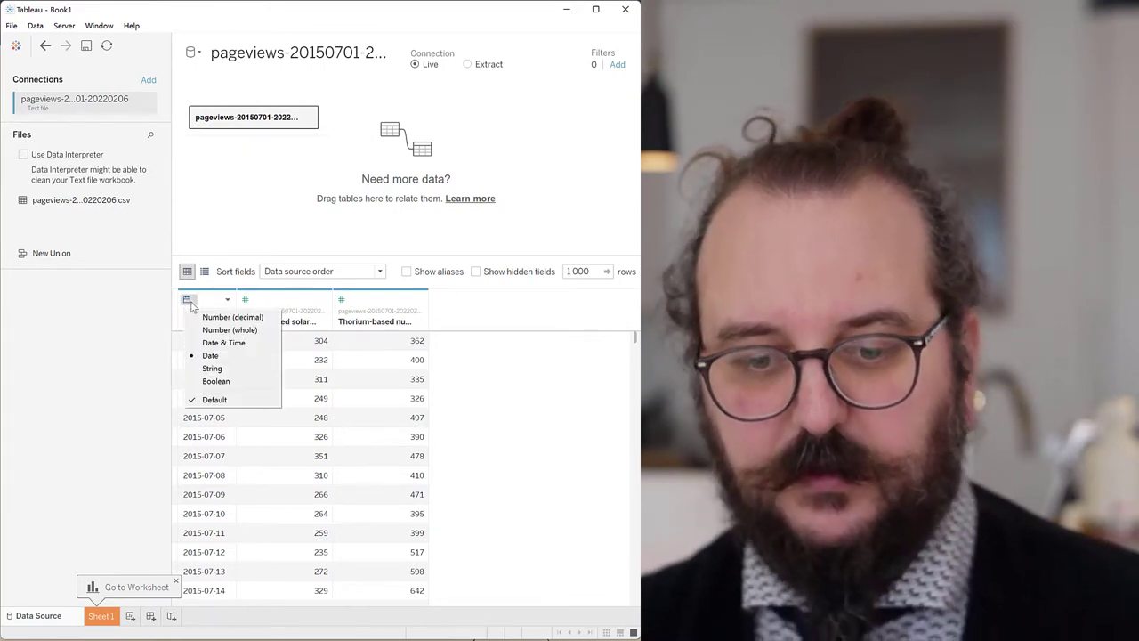
click(246, 306)
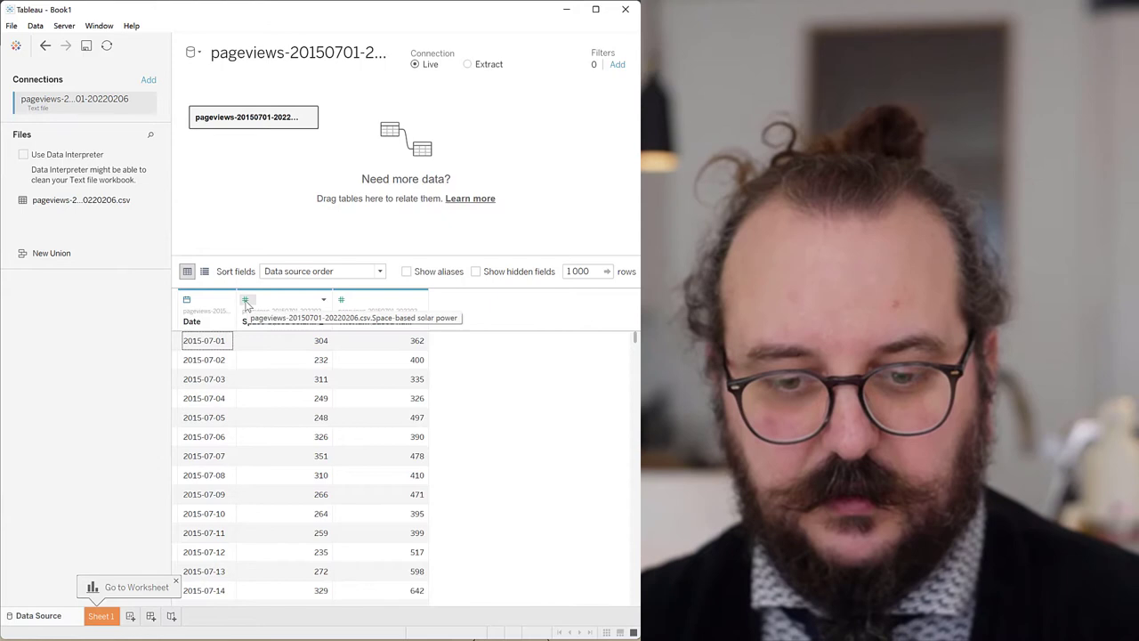
click(247, 303)
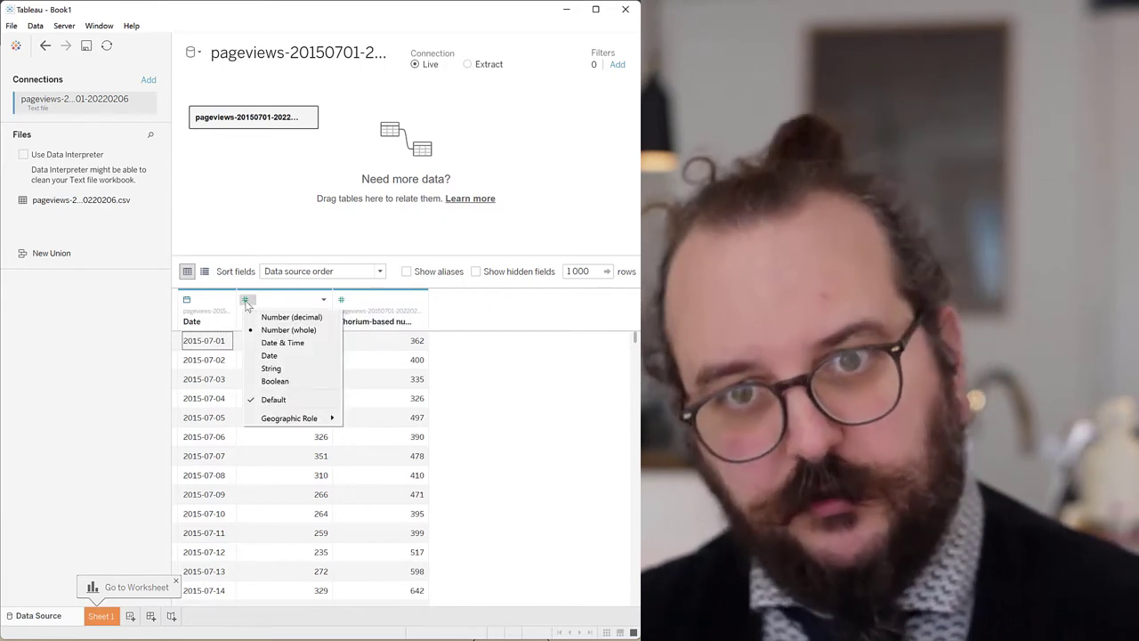
click(472, 323)
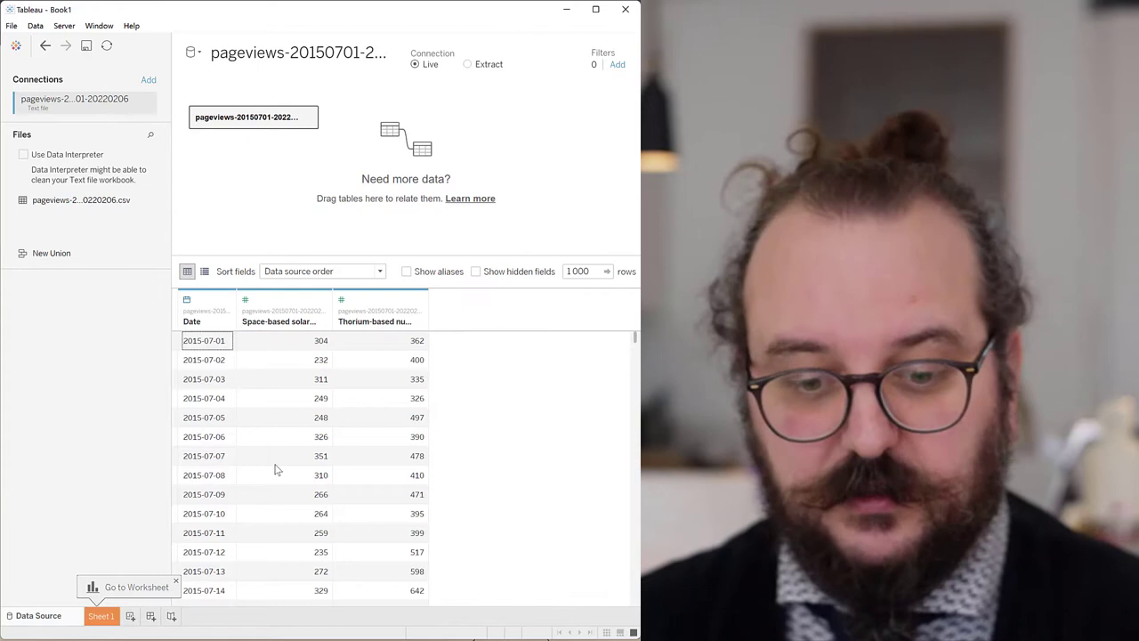
Step: Rename the Sheet 1 worksheet to 'Timeline'
click(102, 616)
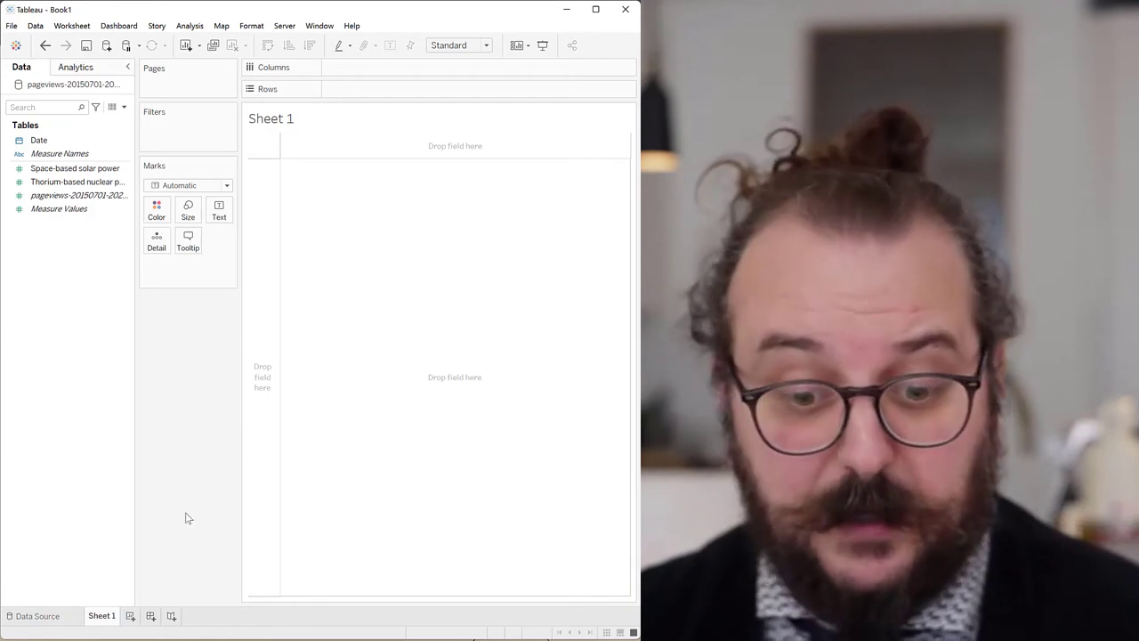
double_click(102, 616)
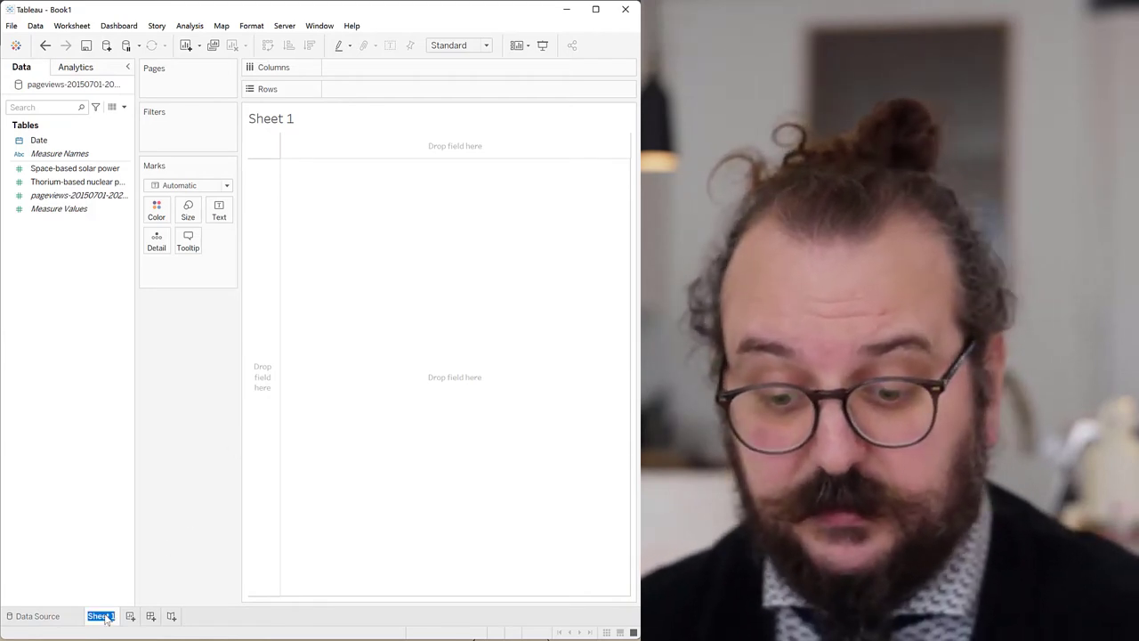
text(Timeline)
key(Return)
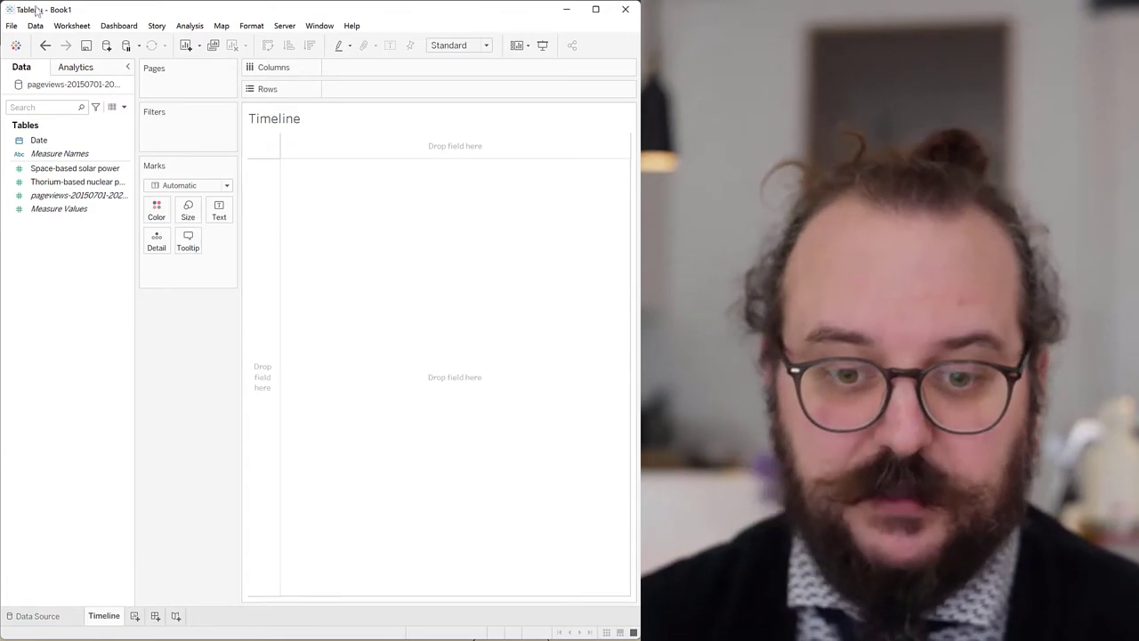
Step: Put Date on Columns, and Space-based solar power and Thorium-based nuclear power on Rows
click(37, 142)
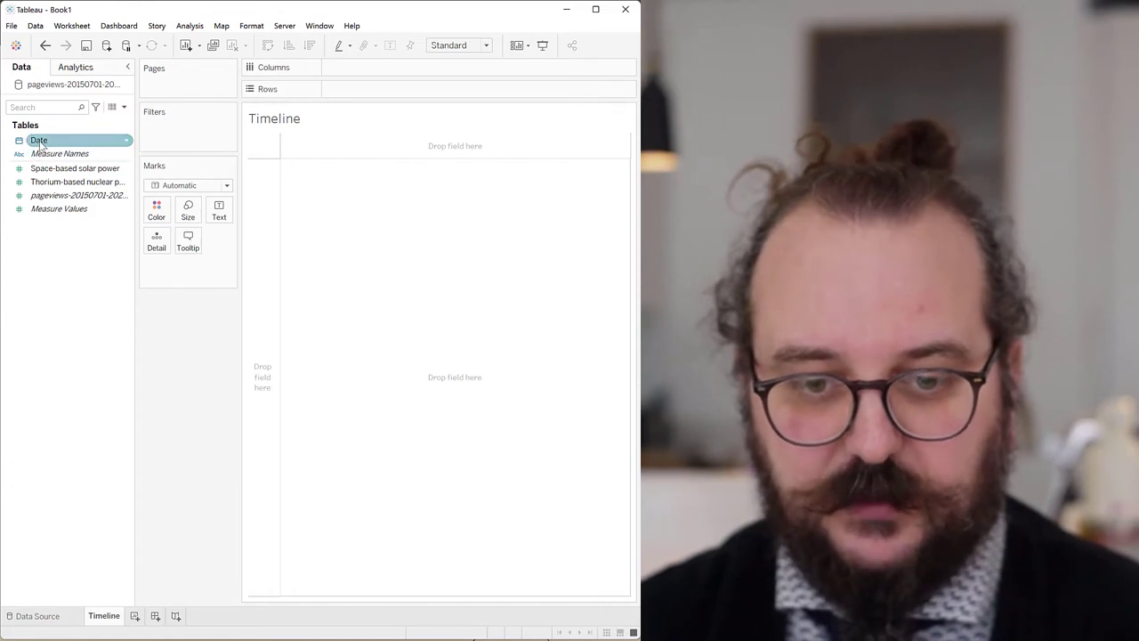
drag(41, 145, 353, 76)
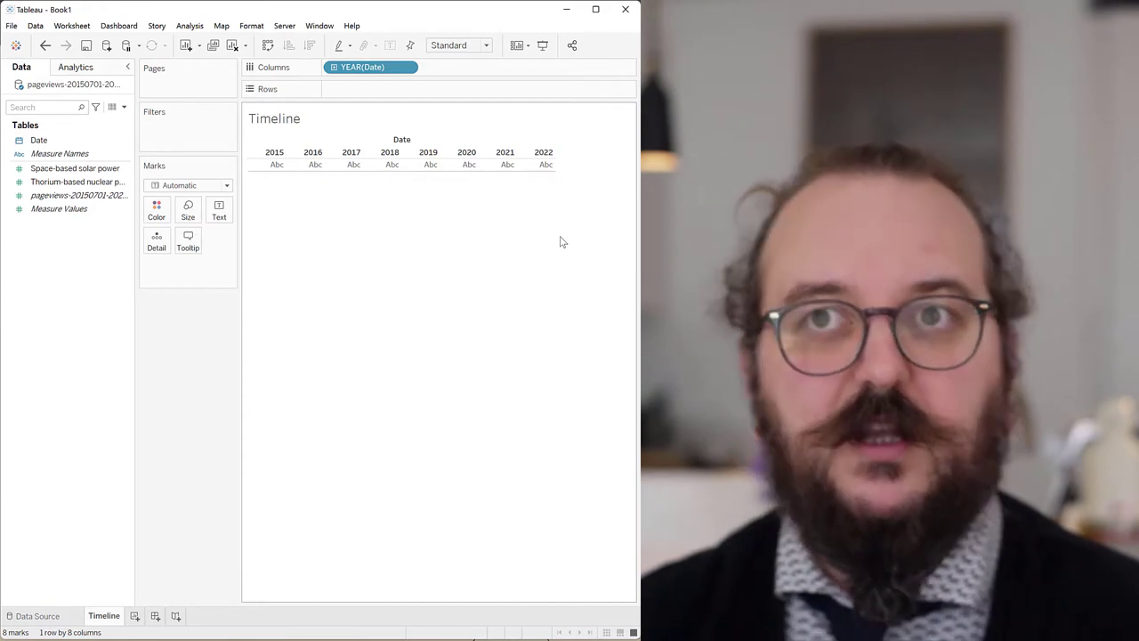
click(79, 181)
drag(80, 181, 69, 234)
click(57, 169)
drag(58, 171, 351, 96)
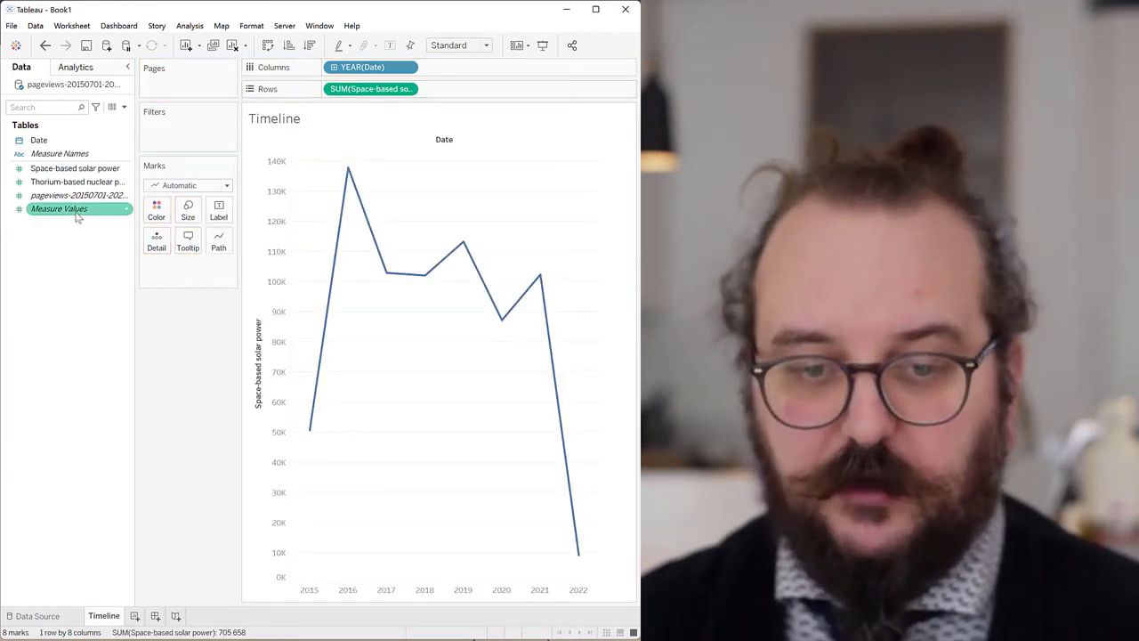
drag(76, 181, 472, 94)
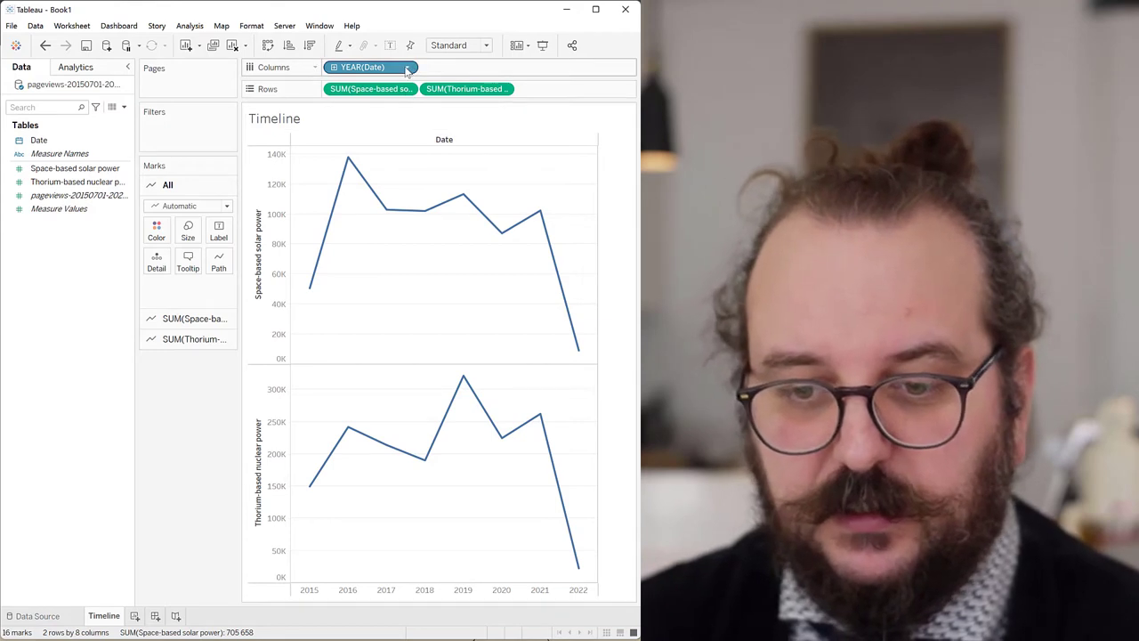
Step: Change the YEAR(Date) pill on Columns to Month
click(407, 69)
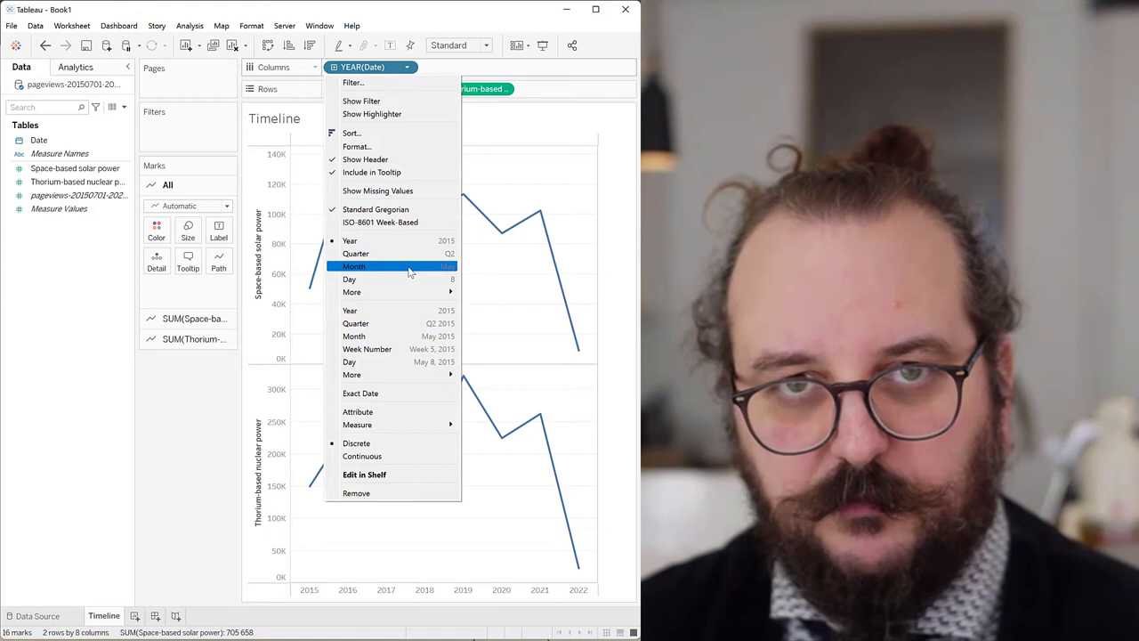
click(409, 267)
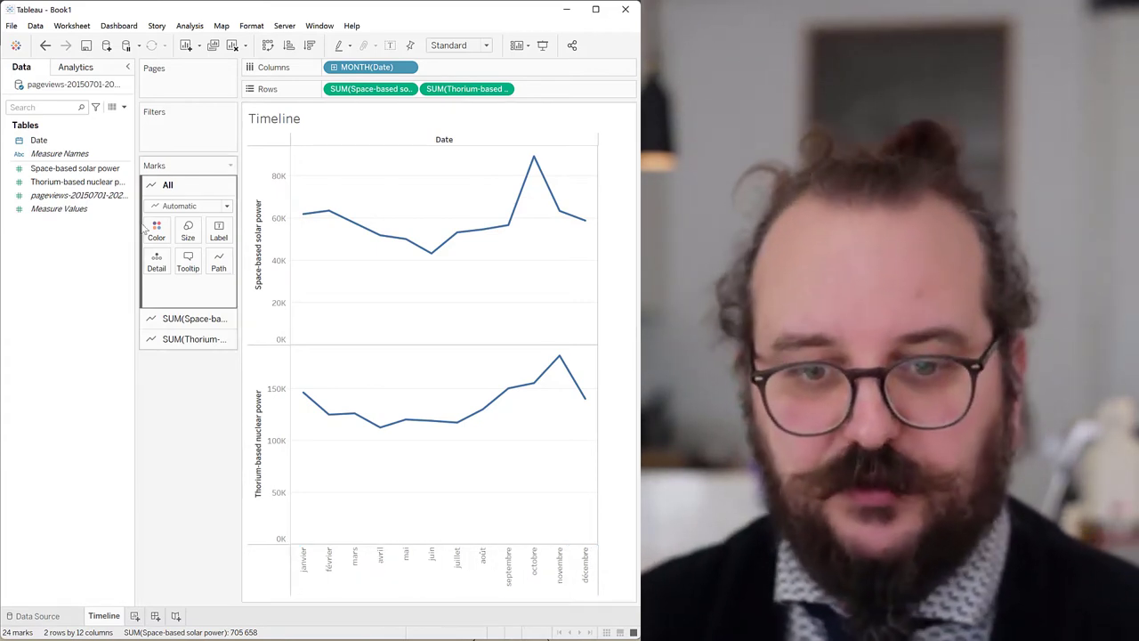
Step: Set the workbook locale to English (Canada)
click(12, 25)
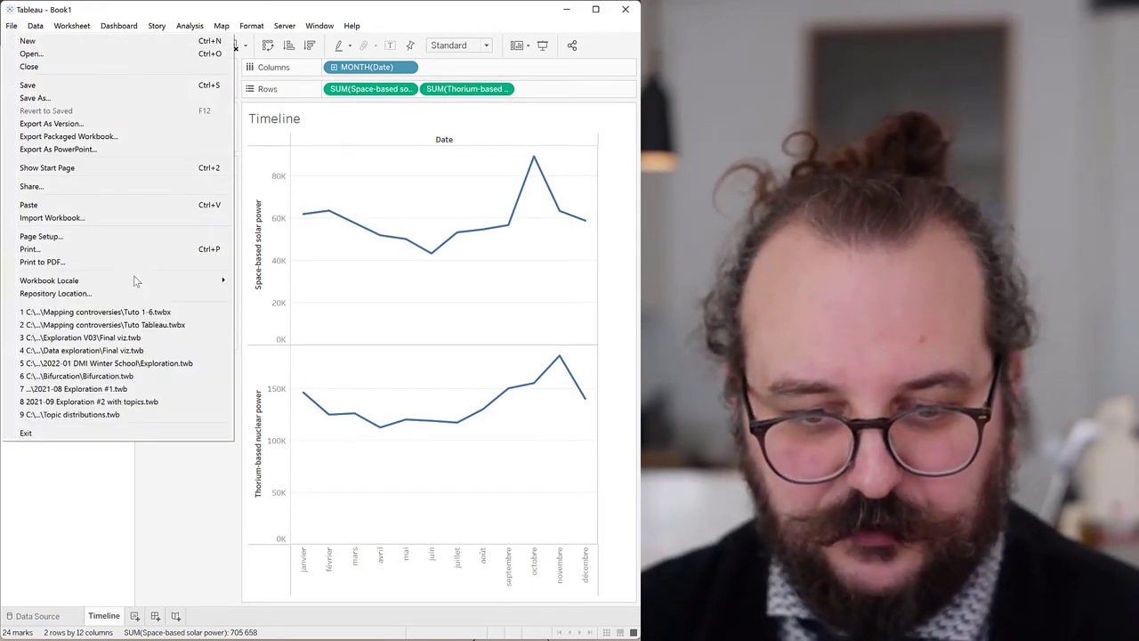
mouse_move(138, 283)
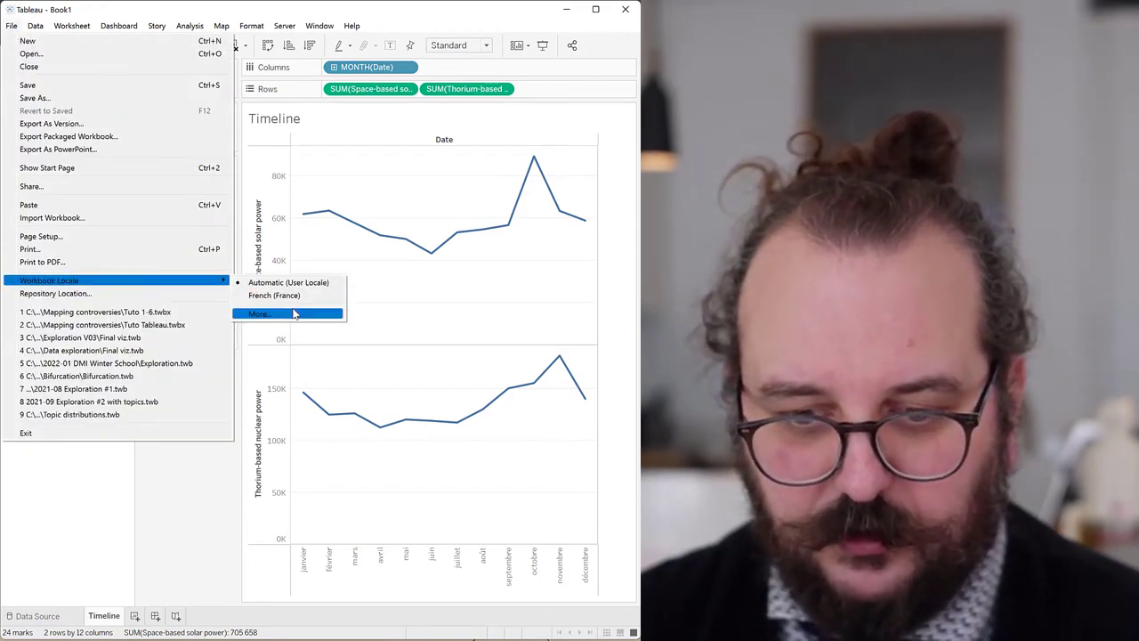
click(293, 314)
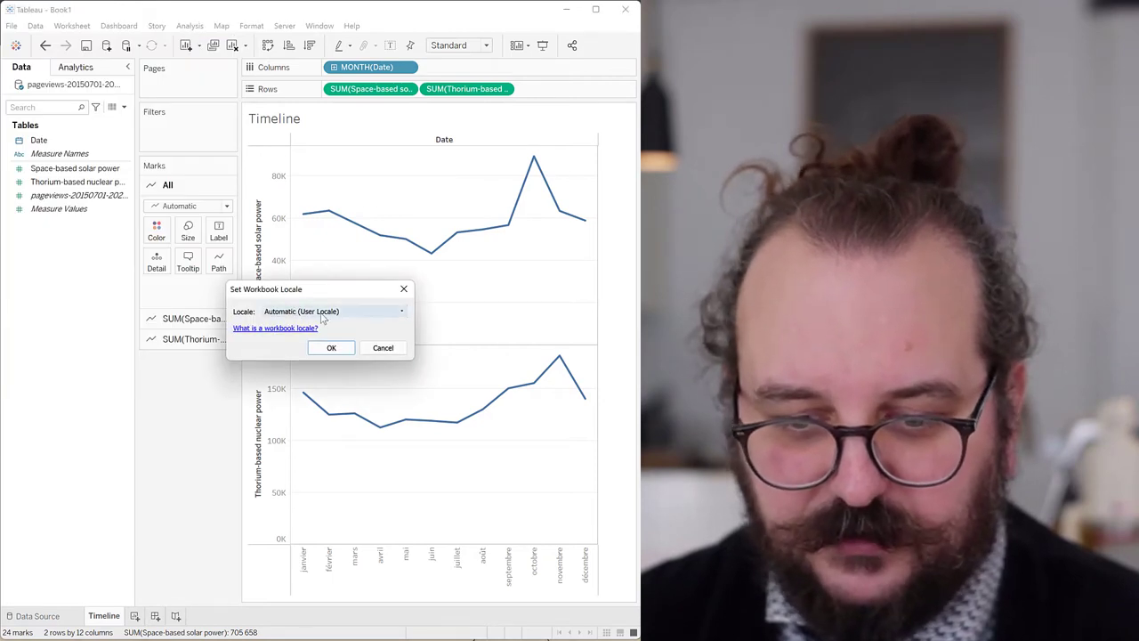
click(323, 313)
text(engl)
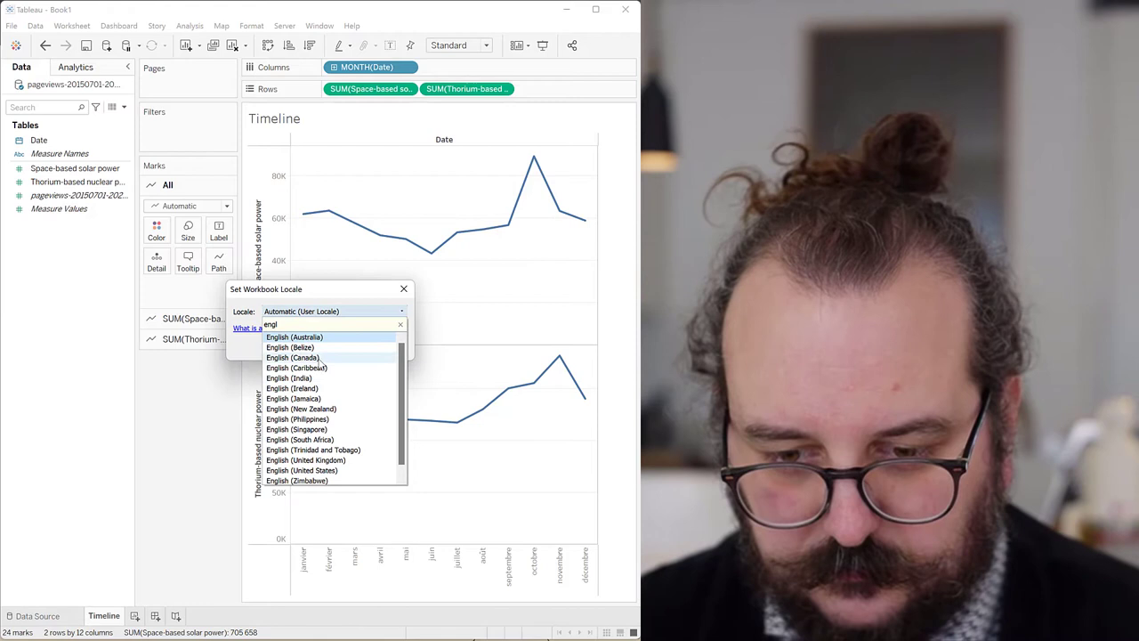
click(317, 359)
click(337, 348)
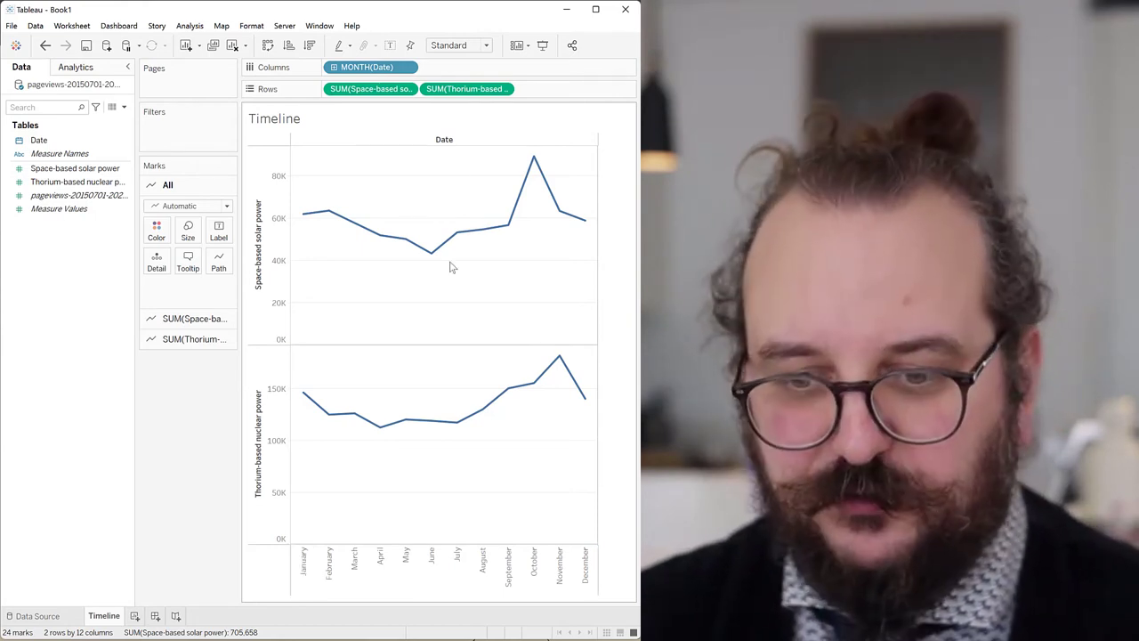
Step: Switch the date pill to continuous Month for a single 2015–2022 timeline
click(407, 68)
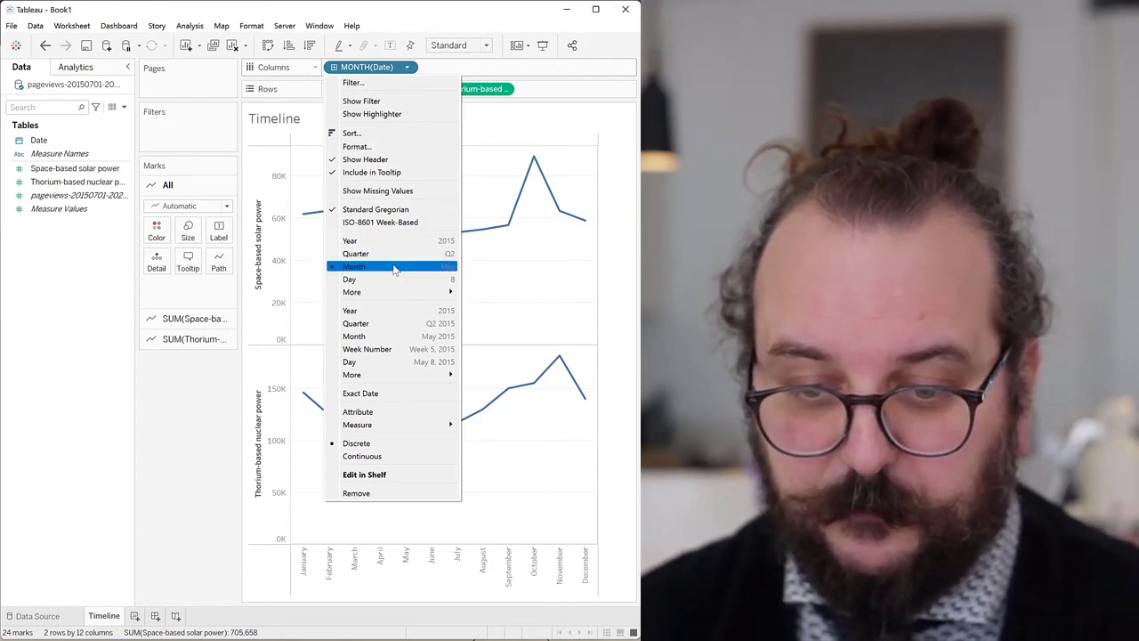
click(396, 339)
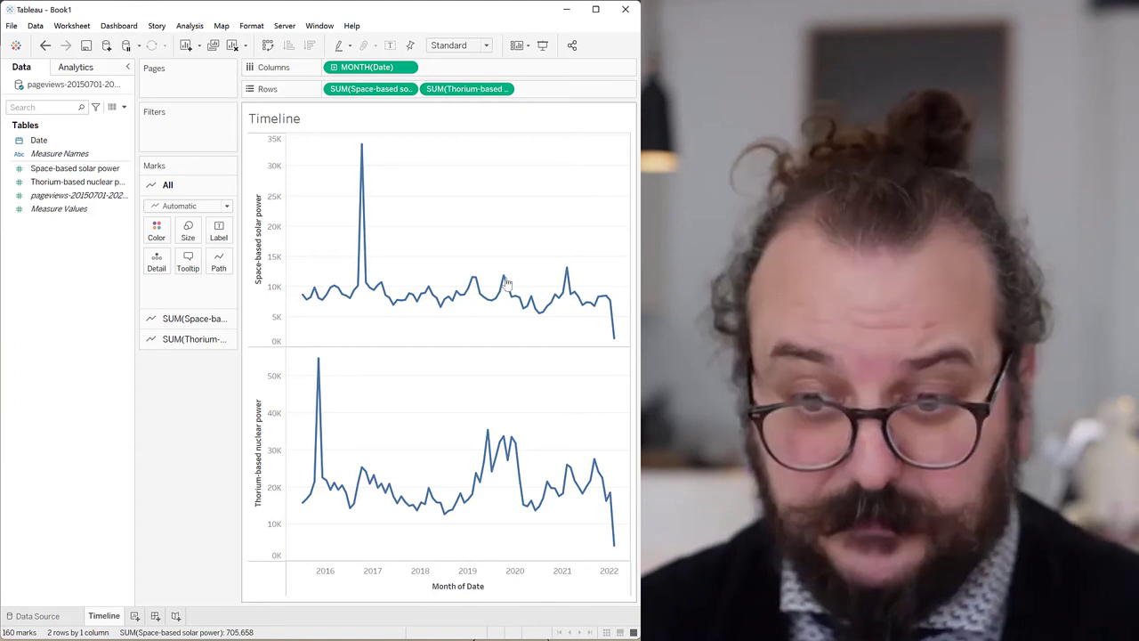
Step: Show page views per day and change the mark type from Automatic to Bar
click(409, 68)
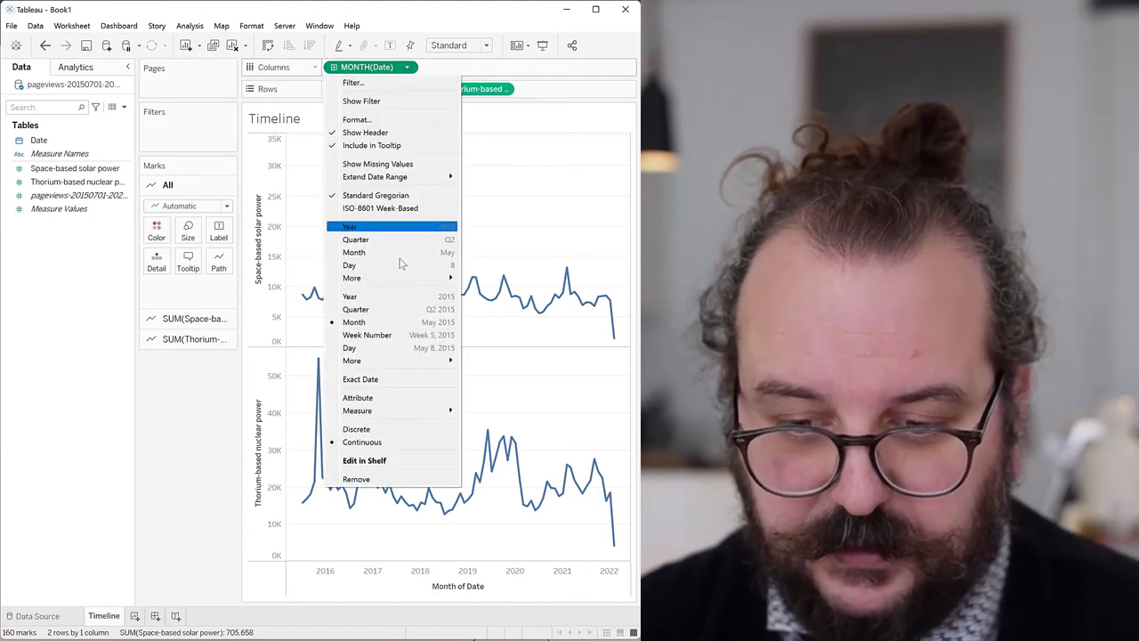
click(412, 351)
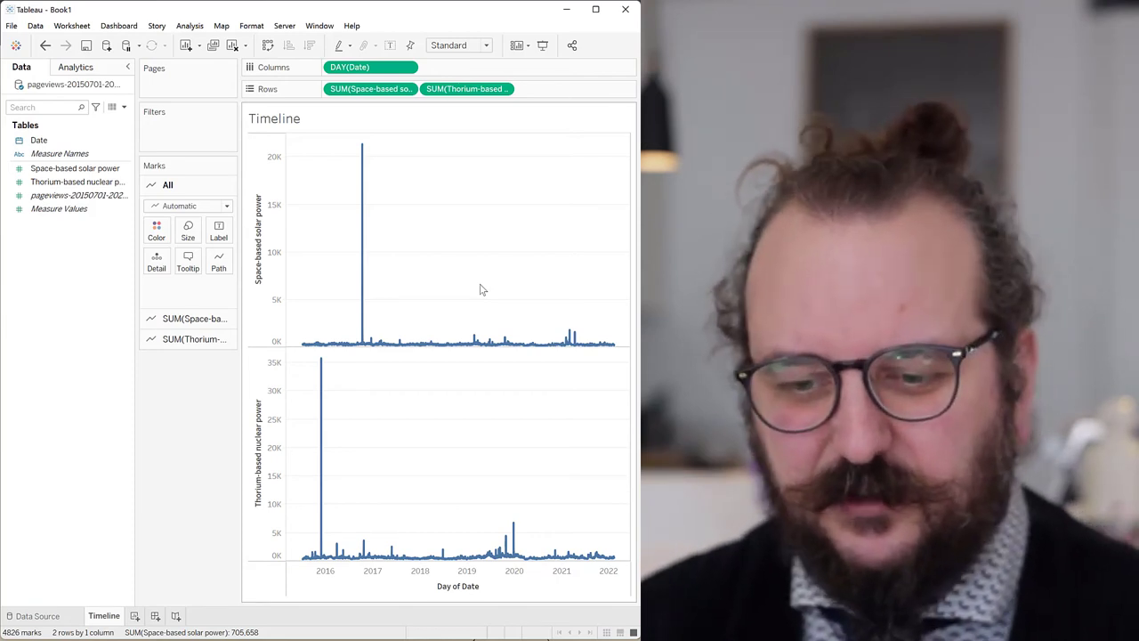
click(228, 207)
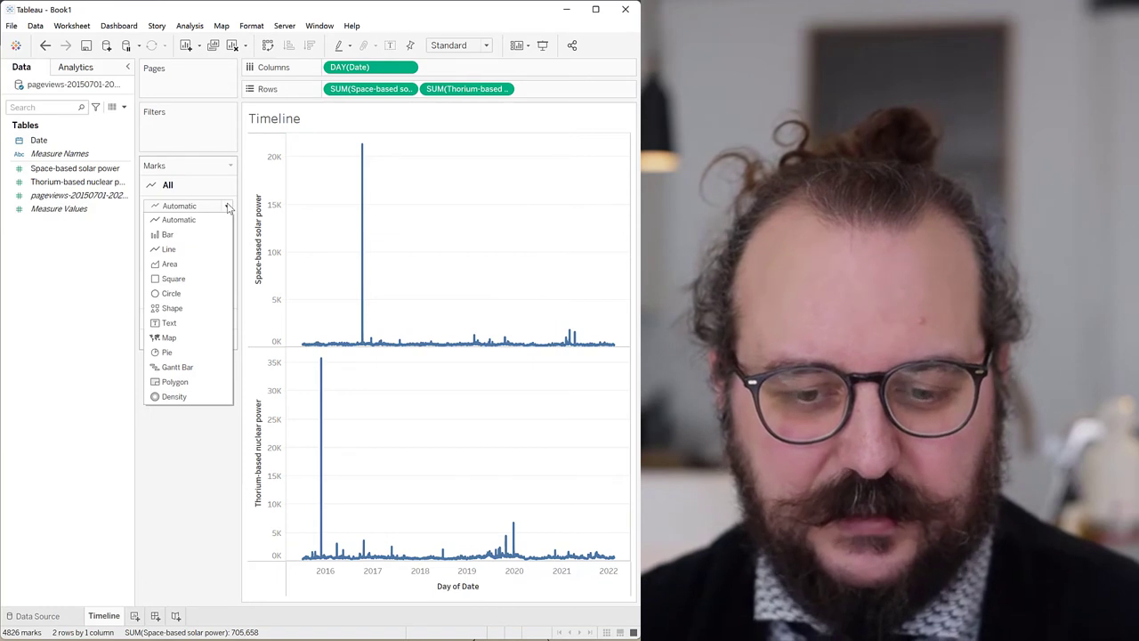
click(169, 234)
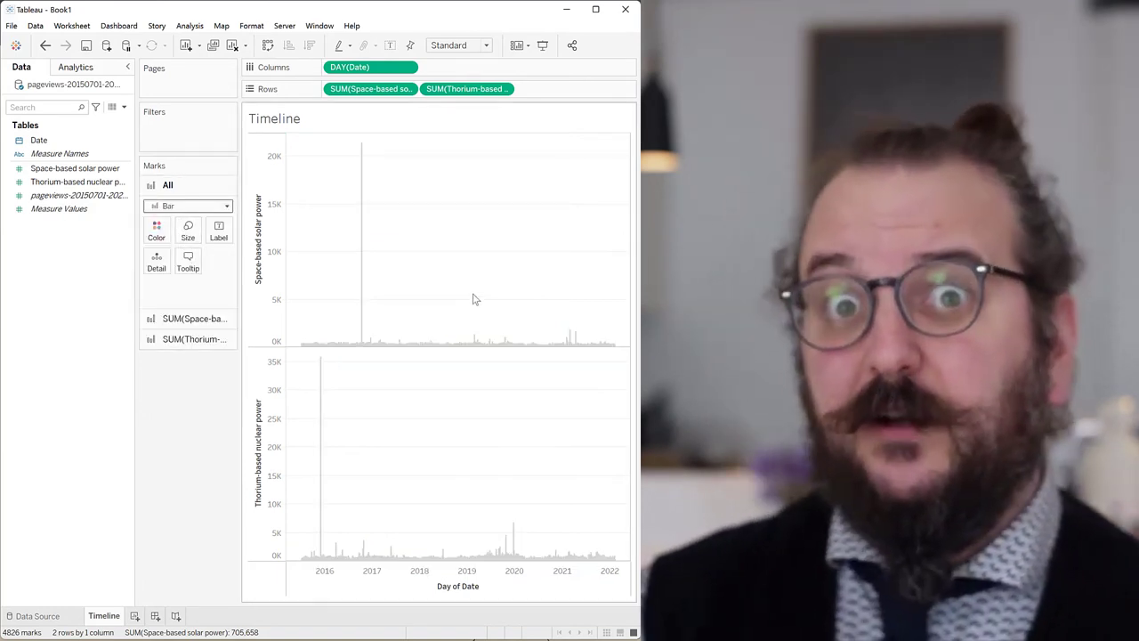
mouse_move(374, 350)
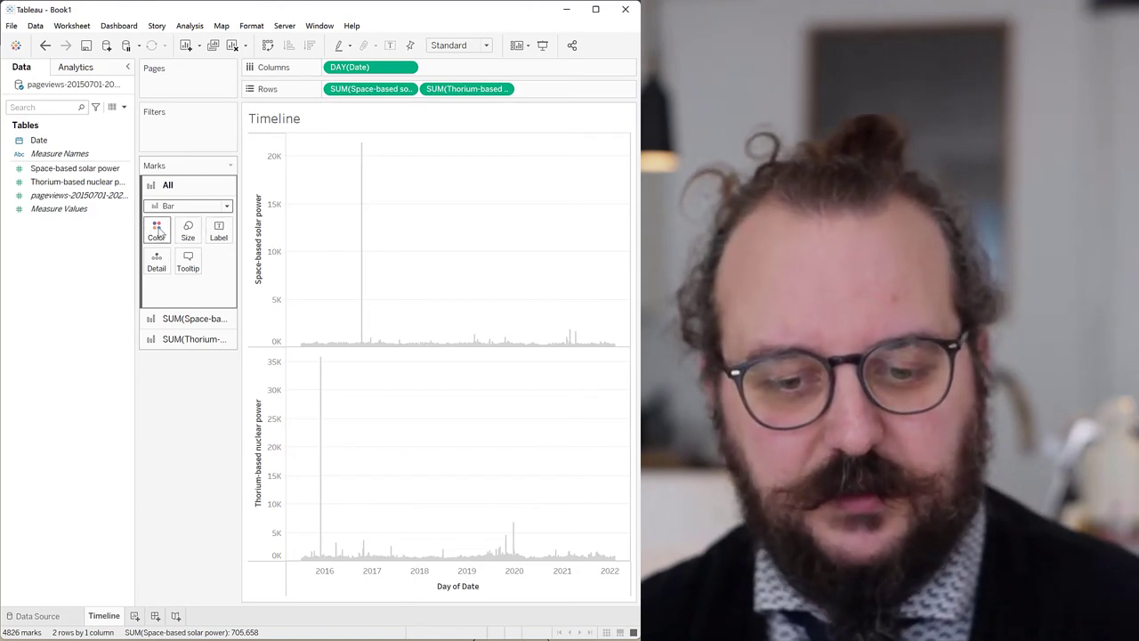
Step: Set the bar border to None and keep the bars blue
click(157, 230)
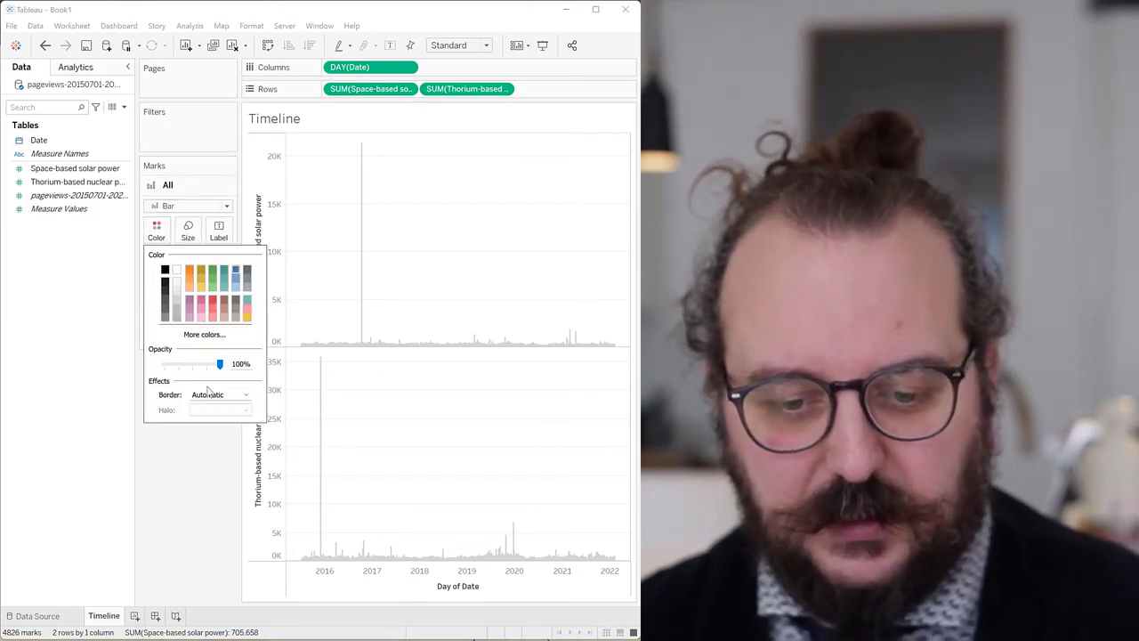
click(210, 396)
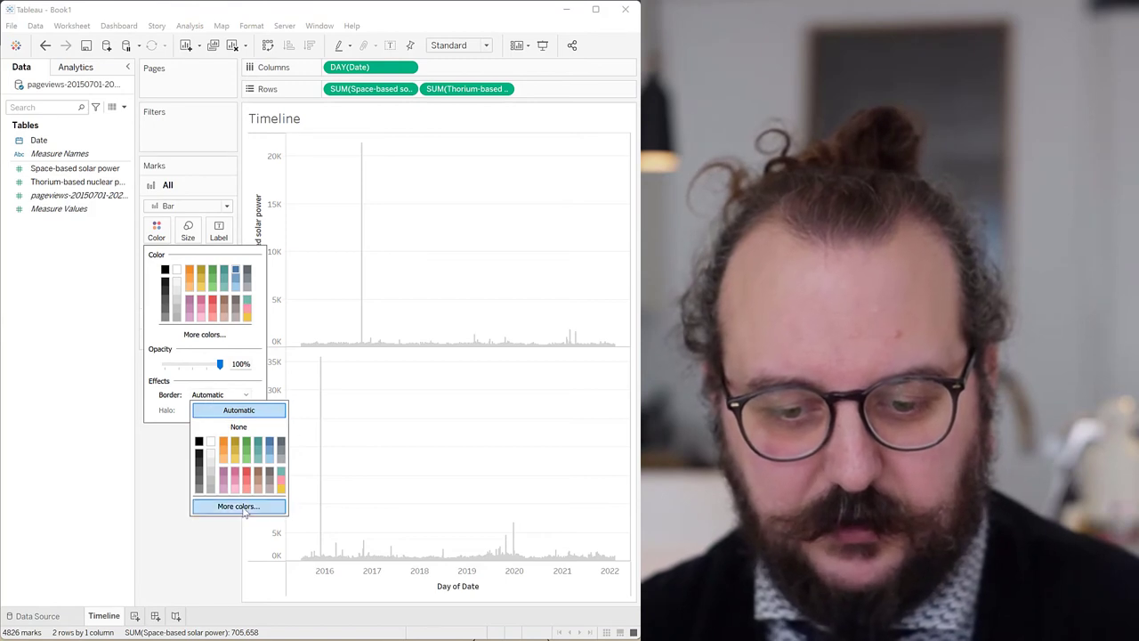
click(234, 428)
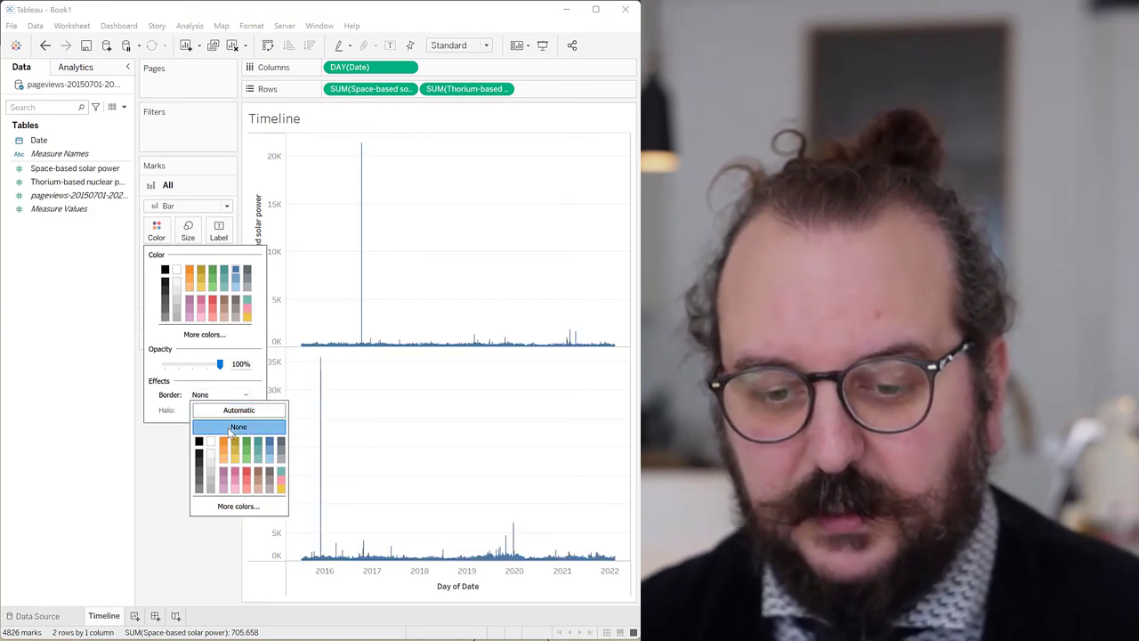
click(213, 283)
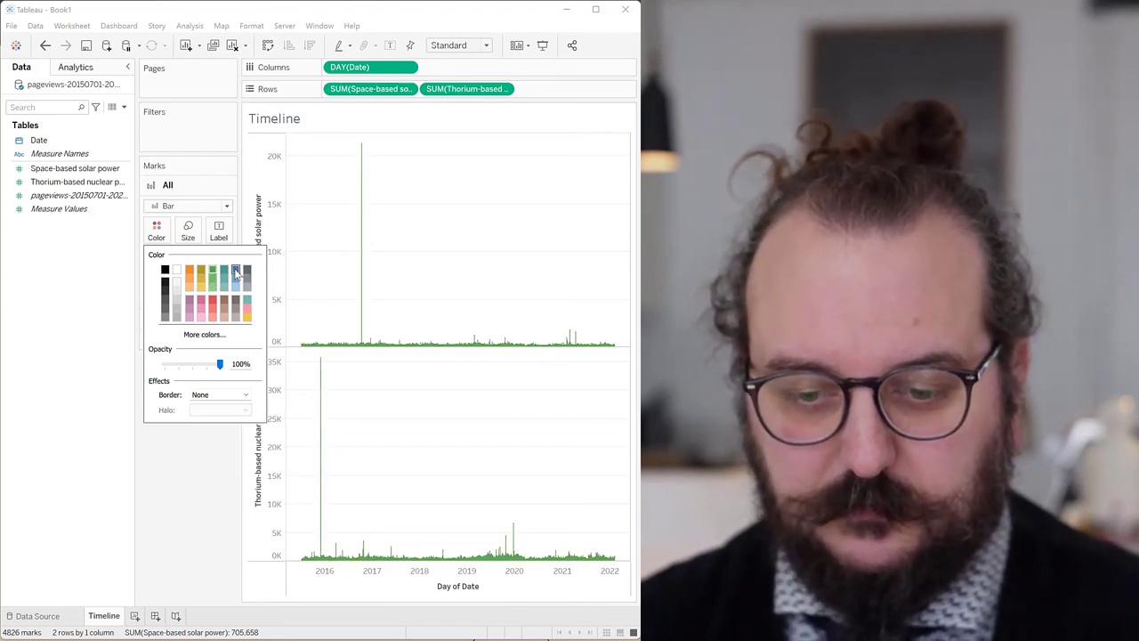
click(235, 274)
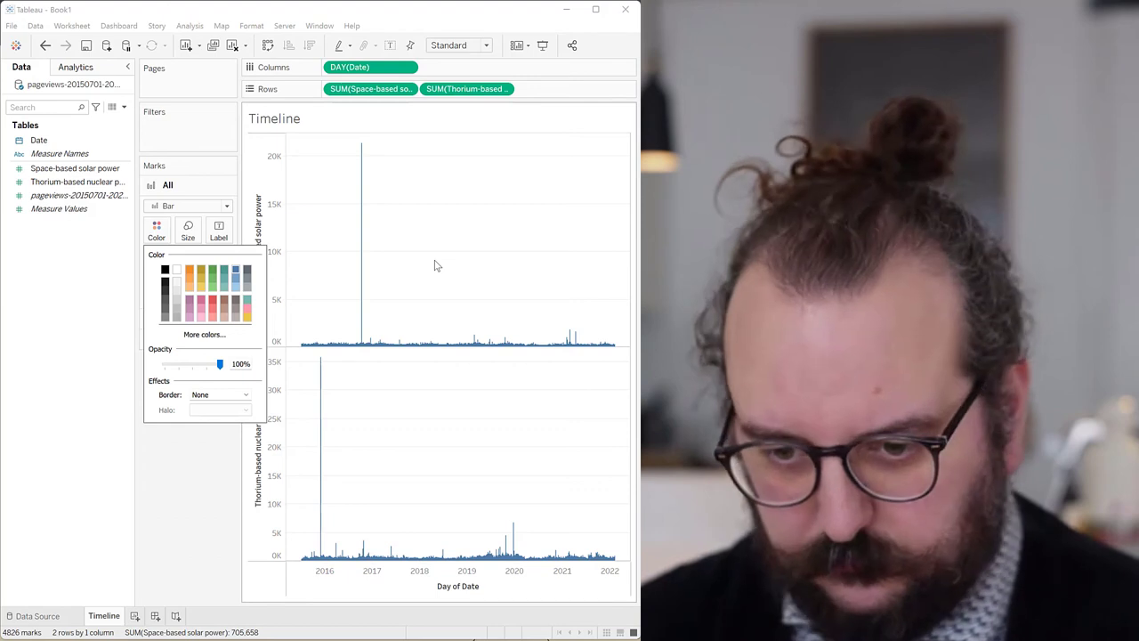
click(436, 265)
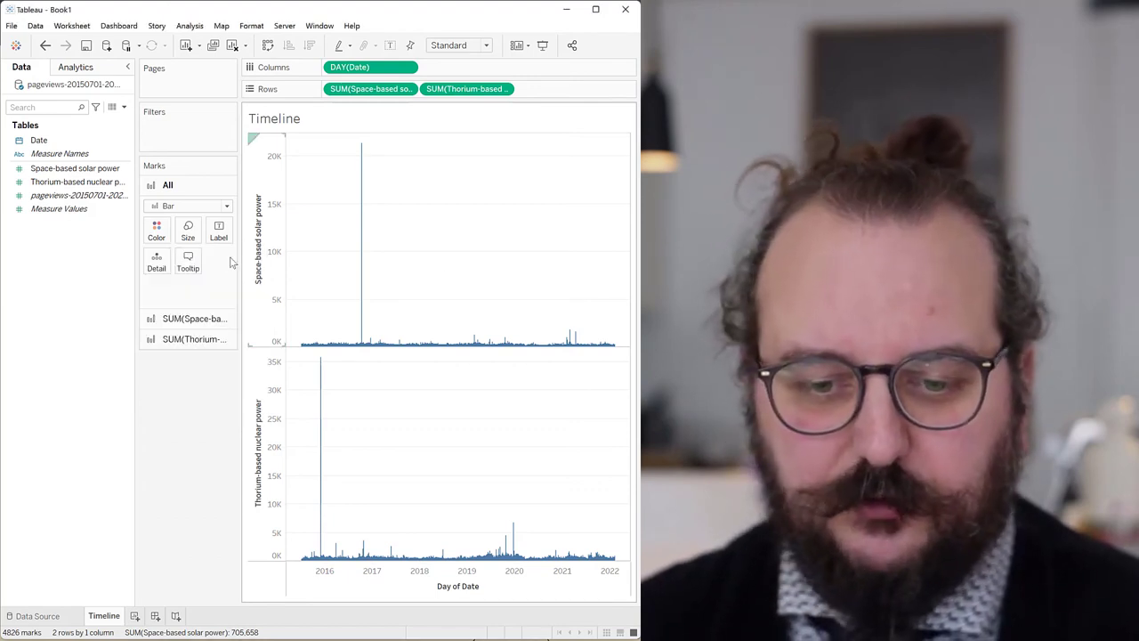
click(189, 233)
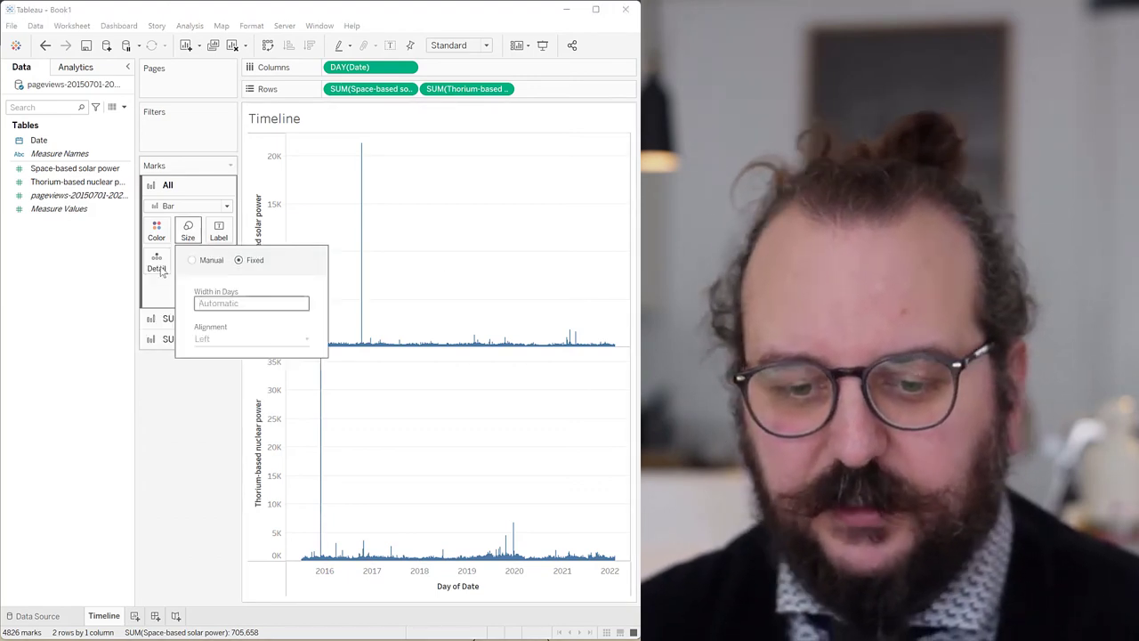
click(164, 294)
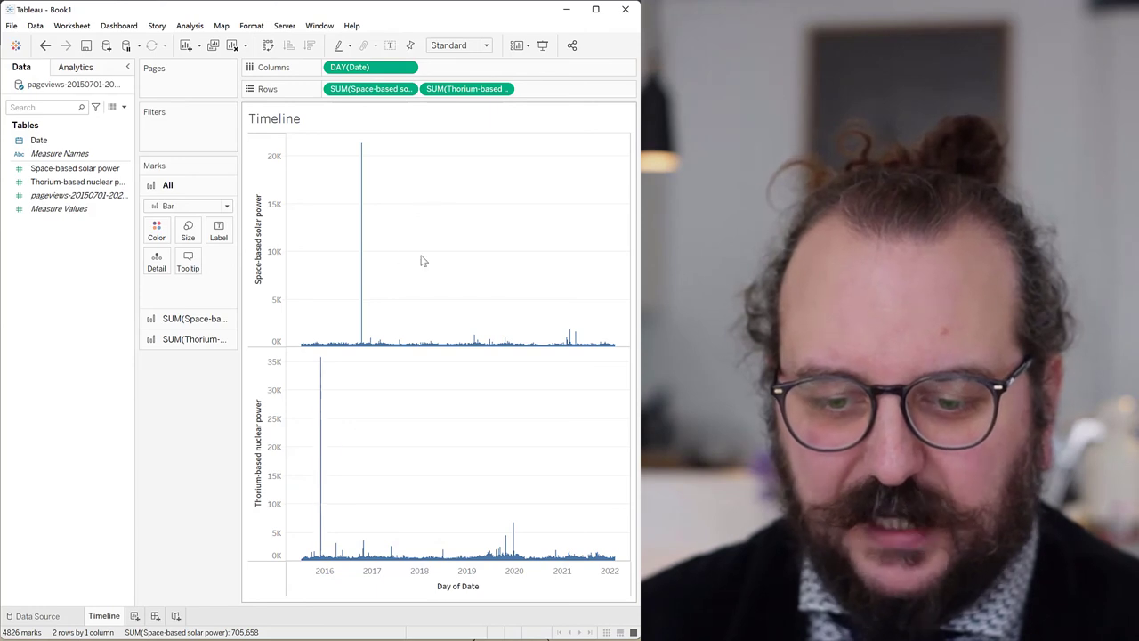
mouse_move(323, 417)
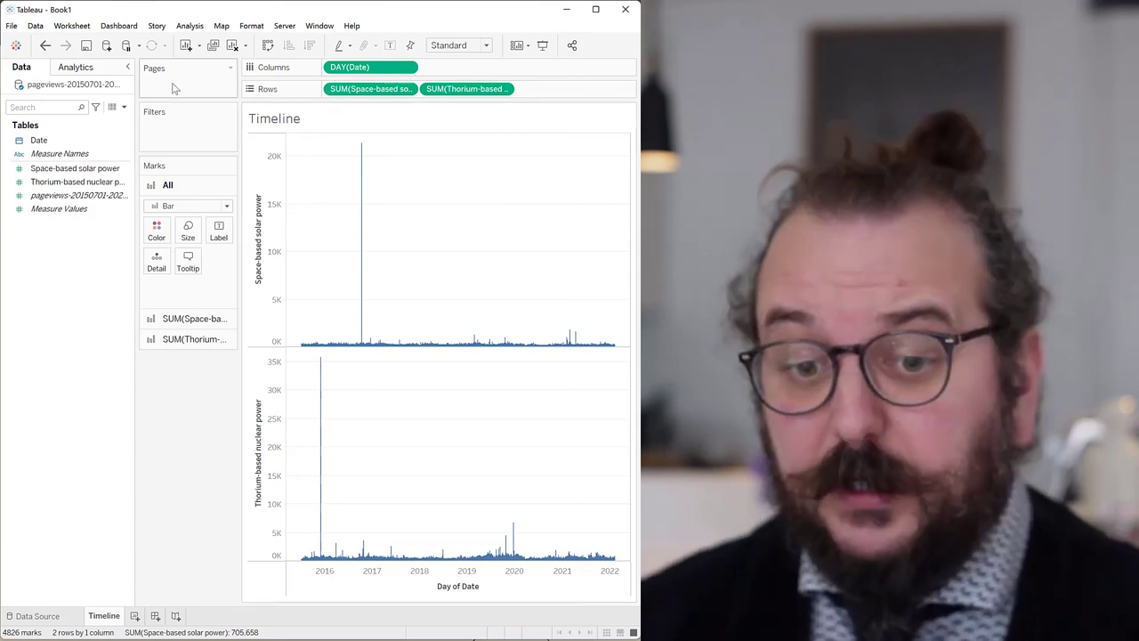
Step: Export the Timeline sheet as Timeline.png in Downloads
click(79, 28)
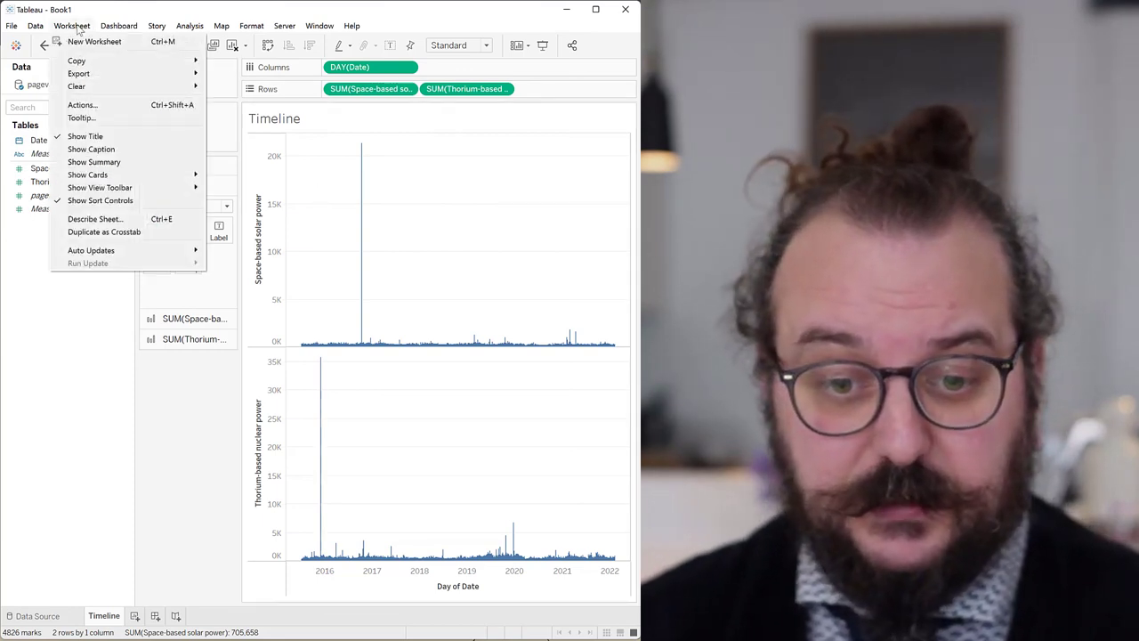
mouse_move(134, 75)
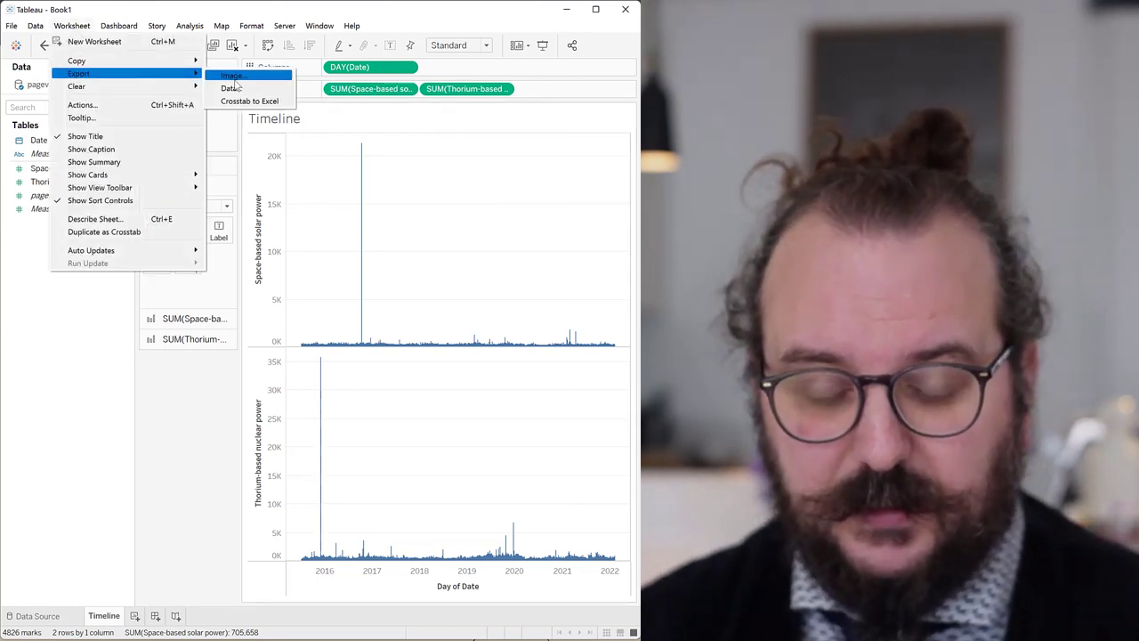
click(235, 79)
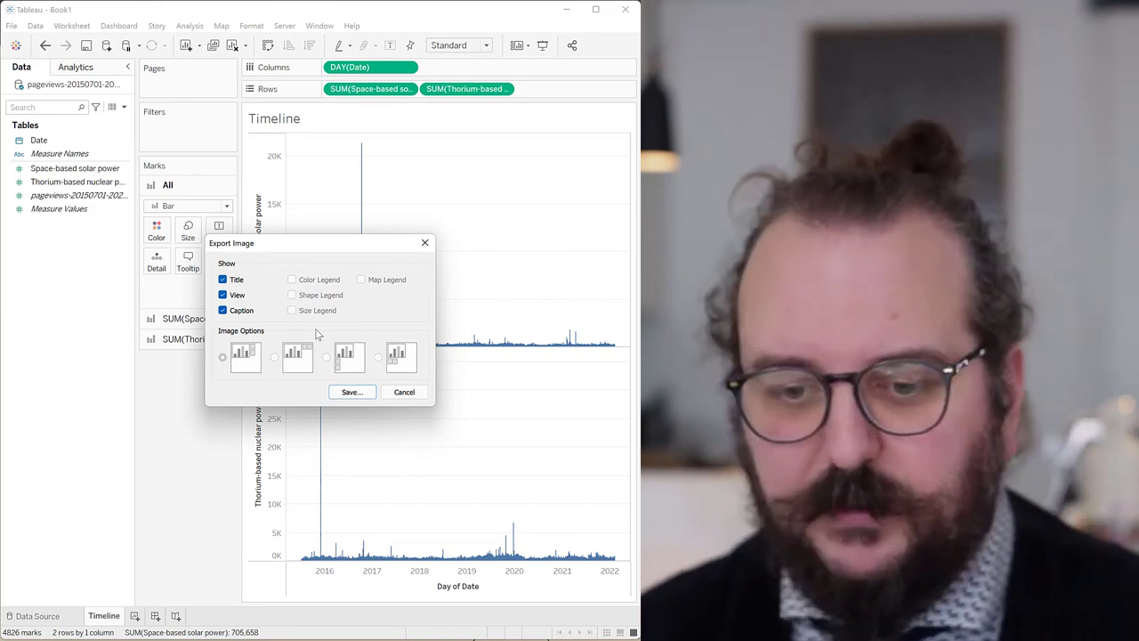
click(354, 392)
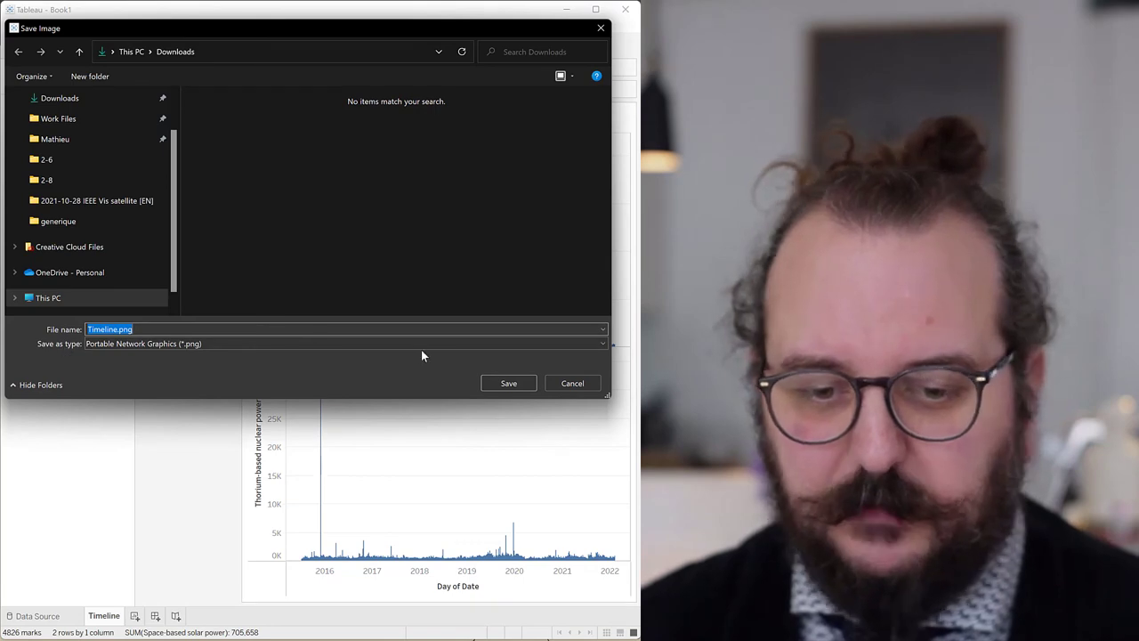
click(505, 383)
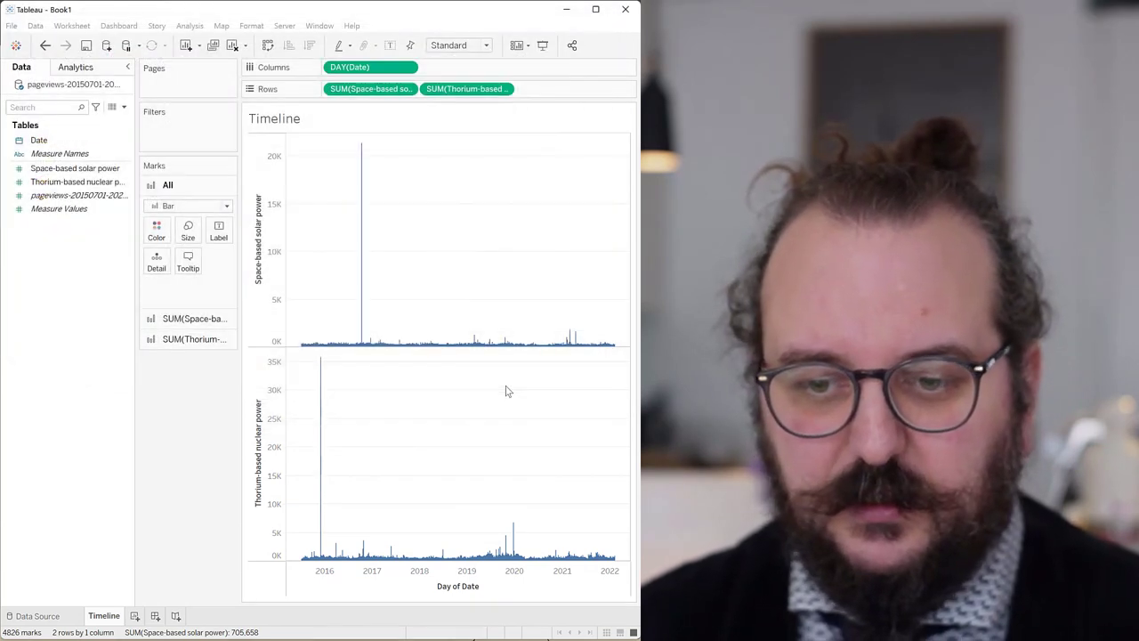